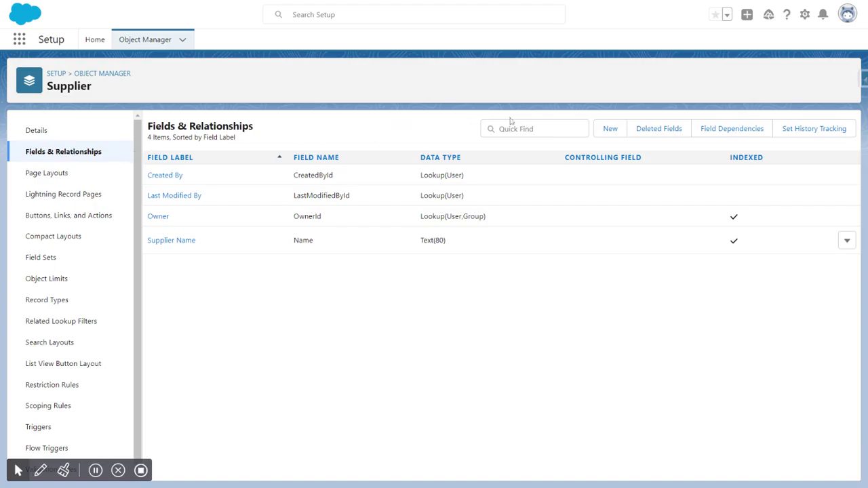
- Start a new custom field on the Supplier object with the Text data type and proceed to its details
left_click(610, 130)
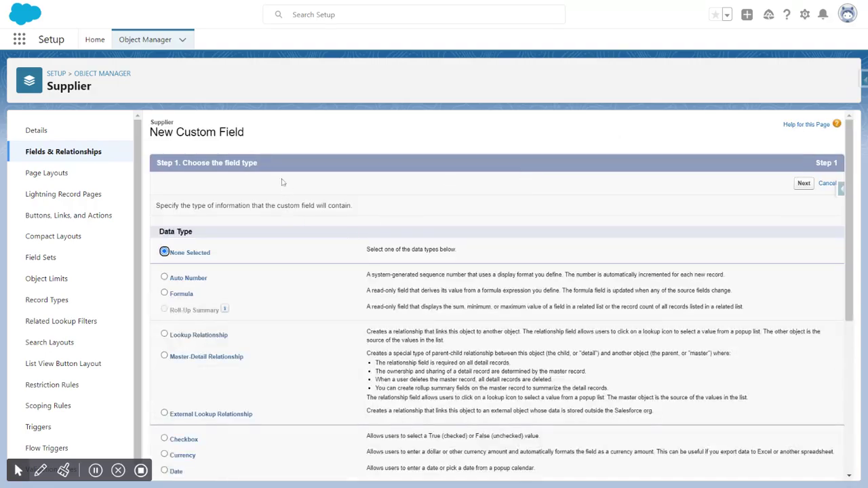
scroll(272, 213, "down", 1)
scroll(272, 213, "down", 3)
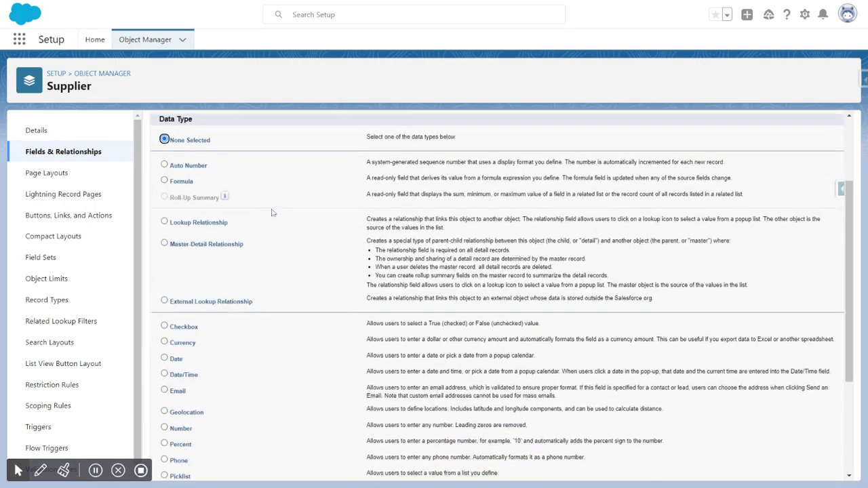
scroll(272, 213, "down", 1)
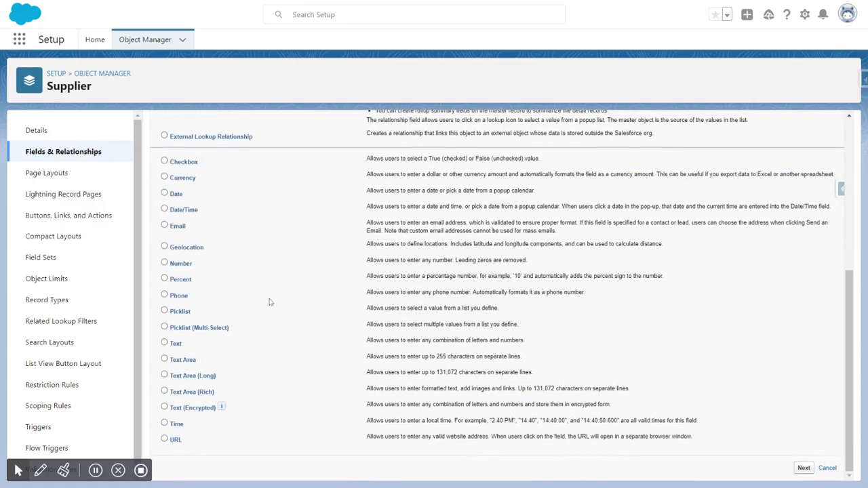
left_click(175, 345)
left_click(803, 469)
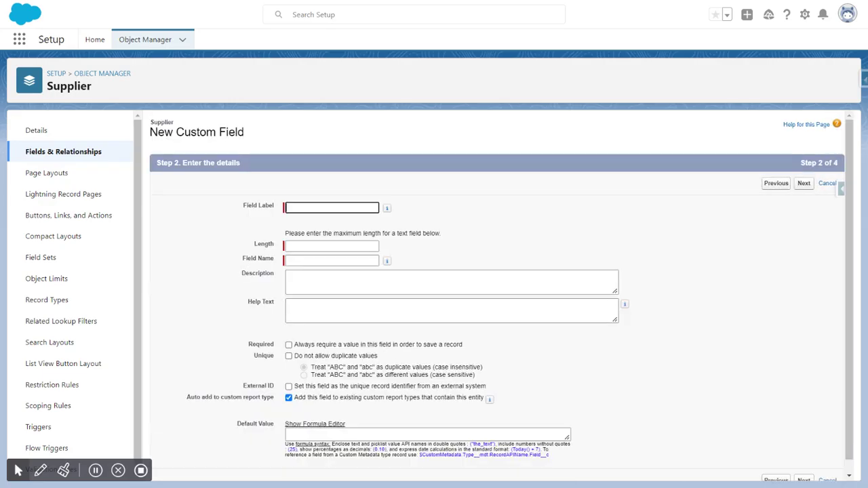
- Label the field "Supplier Postal Code" and set its maximum length to 10
type("Supploee")
key("BackSpace")
key("BackSpace")
type("ier Postal Code")
left_click(482, 251)
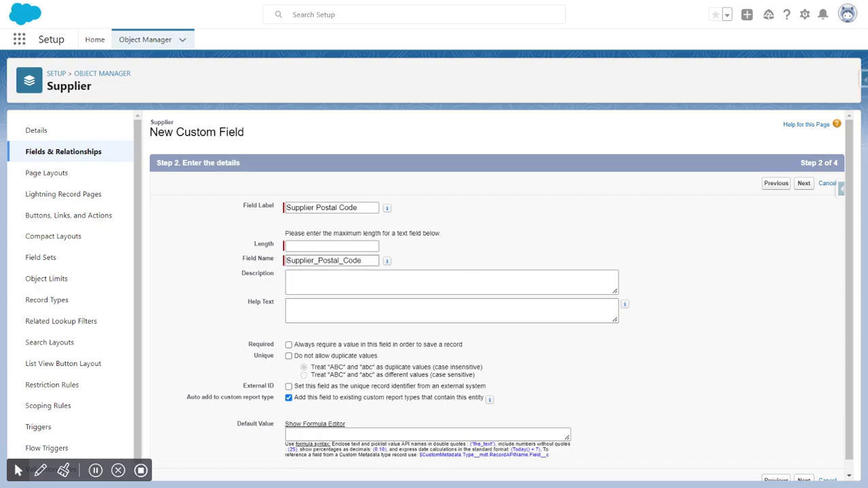
left_click(319, 246)
type("0")
left_click(514, 247)
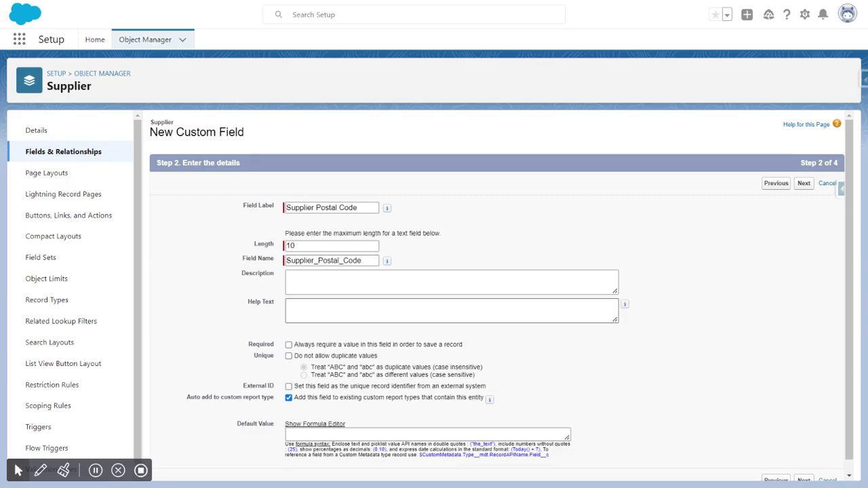
scroll(577, 319, "down", 1)
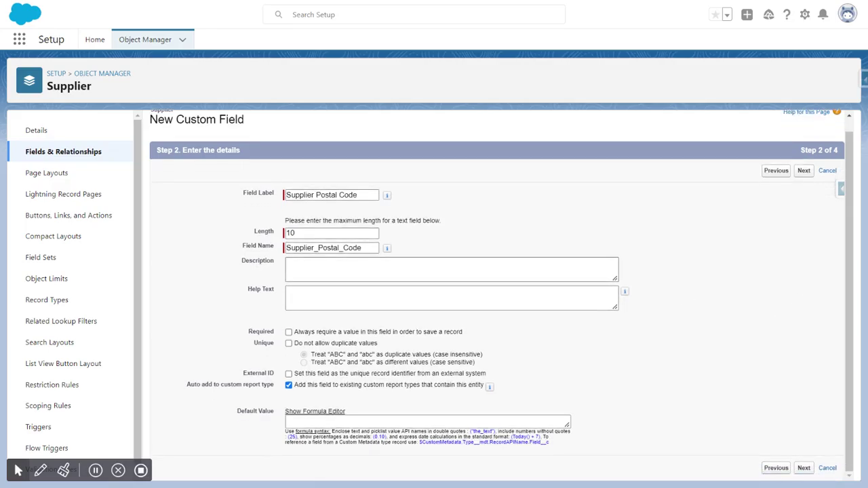
- Enter the help text "This field represents the Postal Code of this Supplier"
left_click(574, 270)
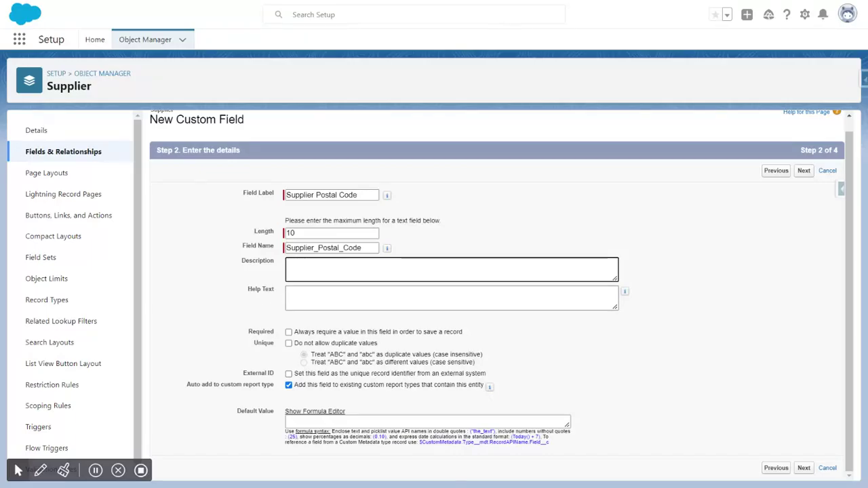
left_click(295, 295)
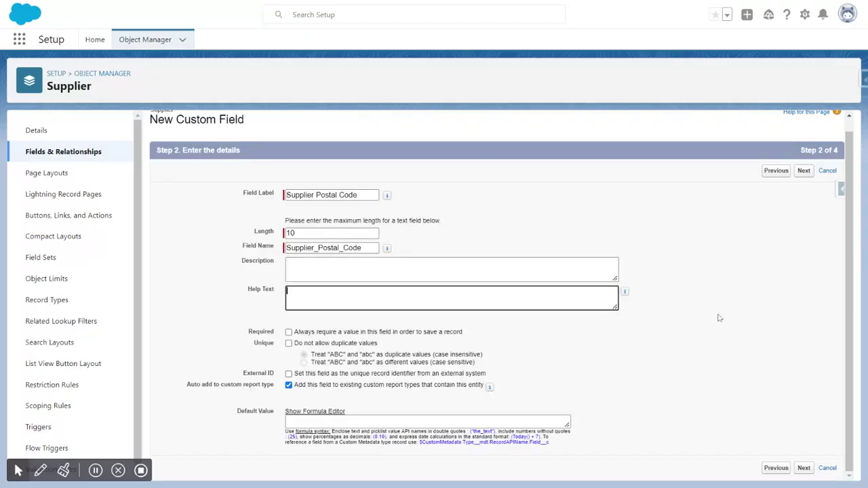
type("This field i")
type("epresents the Postal")
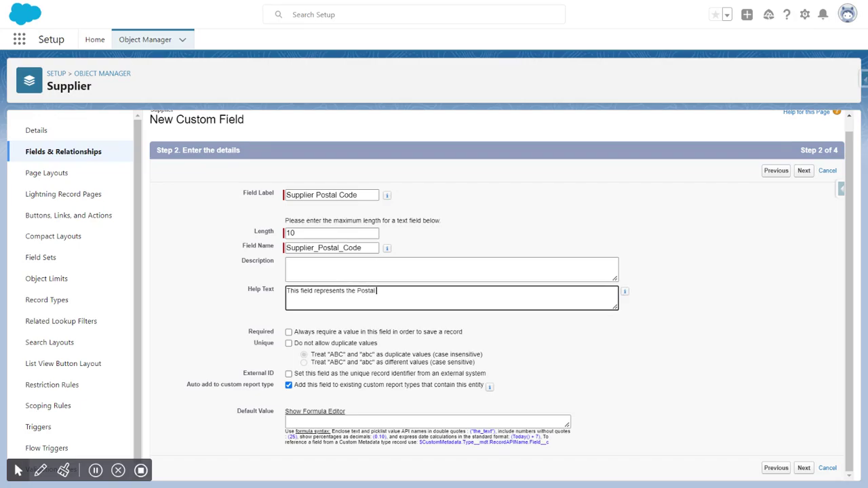
type(" Code of this Supplier")
left_click(738, 331)
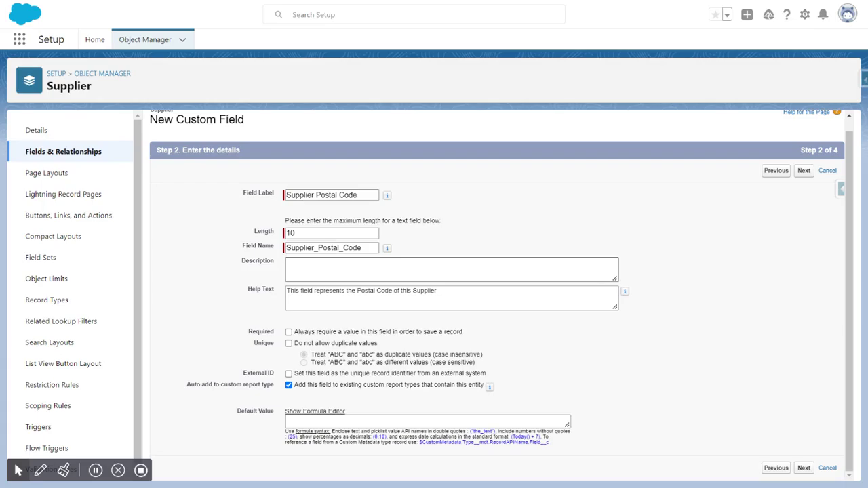
- Copy the whole help text into the field's description
left_click(315, 290)
key("ctrl+a")
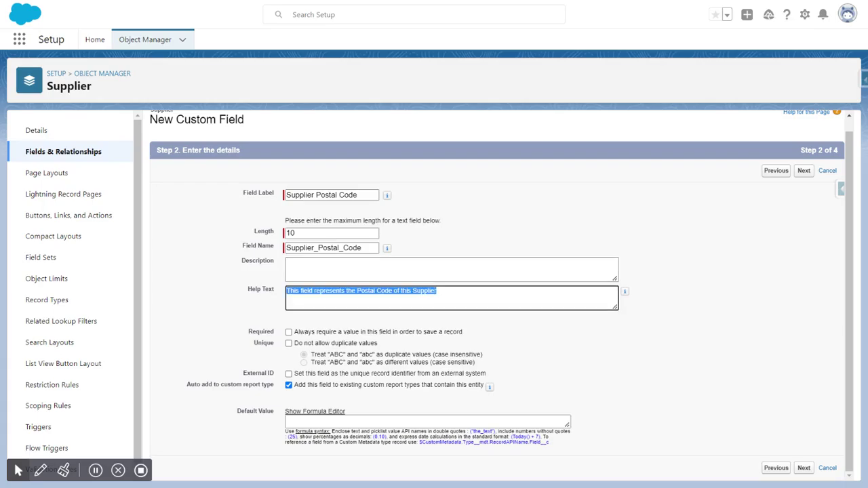
key("ctrl+c")
key("shift+Tab")
key("ctrl+v")
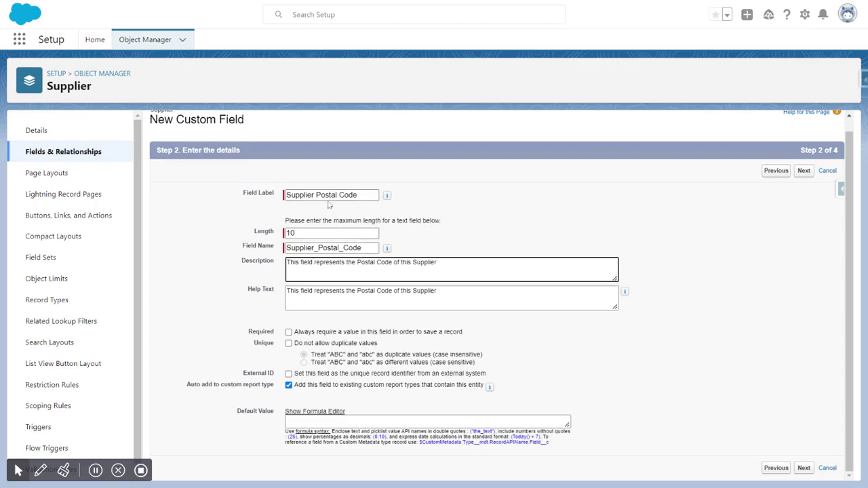
left_click(289, 332)
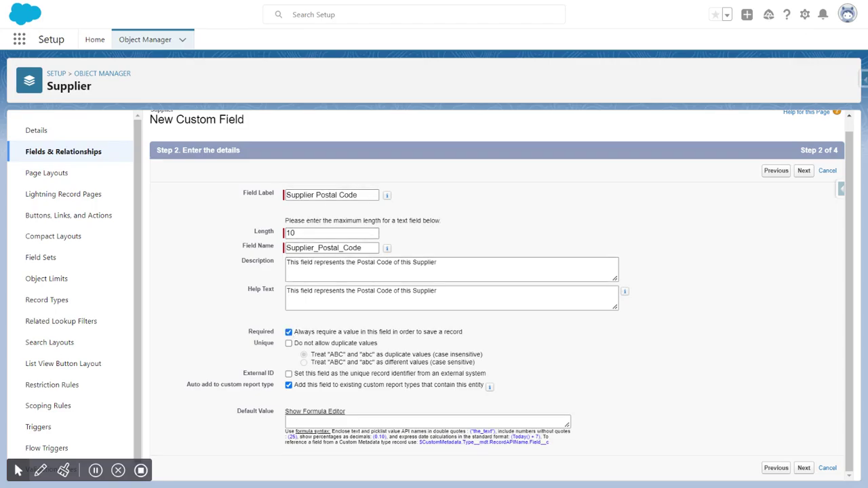
left_click(289, 332)
left_click(292, 421)
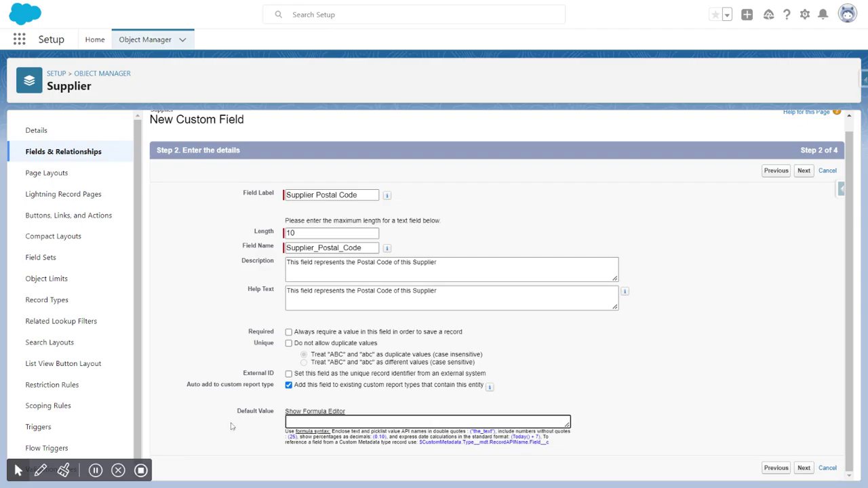
type("75100")
key("BackSpace")
key("BackSpace")
key("BackSpace")
key("BackSpace")
key("BackSpace")
left_click(708, 374)
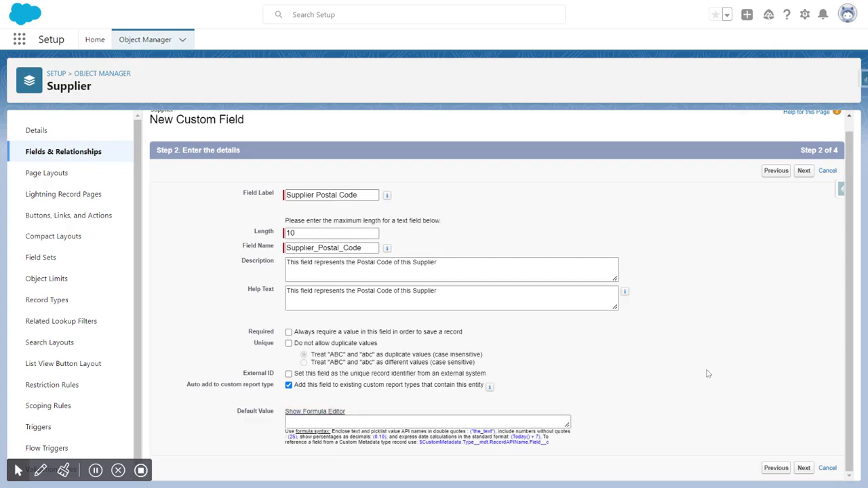
- Proceed to field-level security, make the field visible to all profiles with read-only off, and continue to the page layouts
left_click(804, 468)
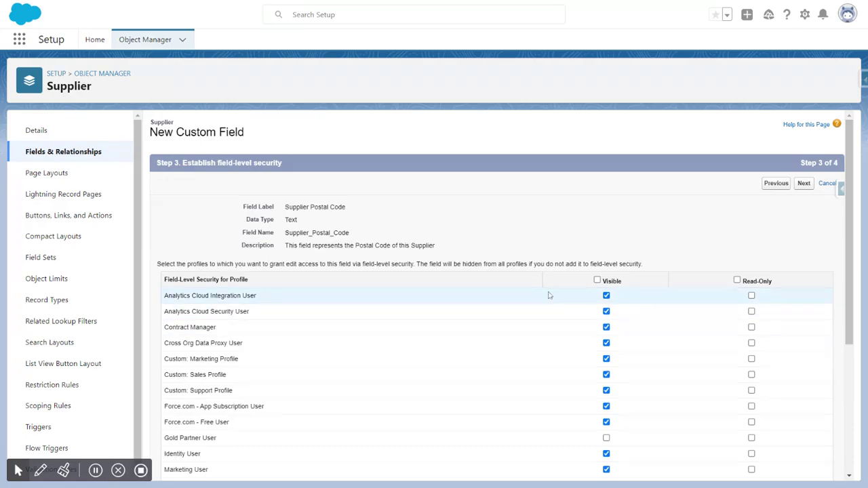
left_click(598, 281)
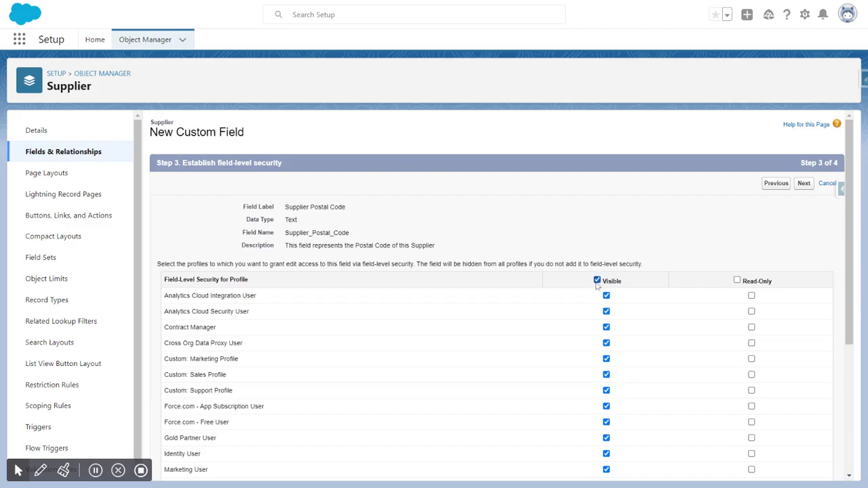
scroll(595, 295, "down", 3)
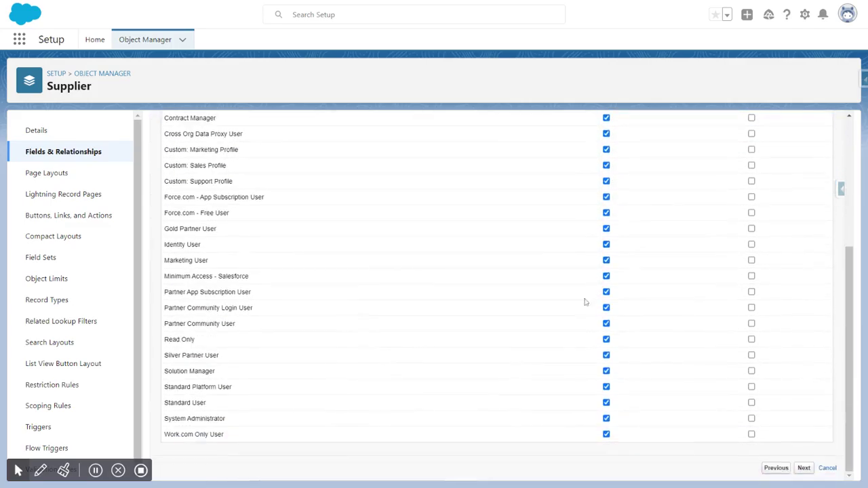
scroll(459, 318, "up", 3)
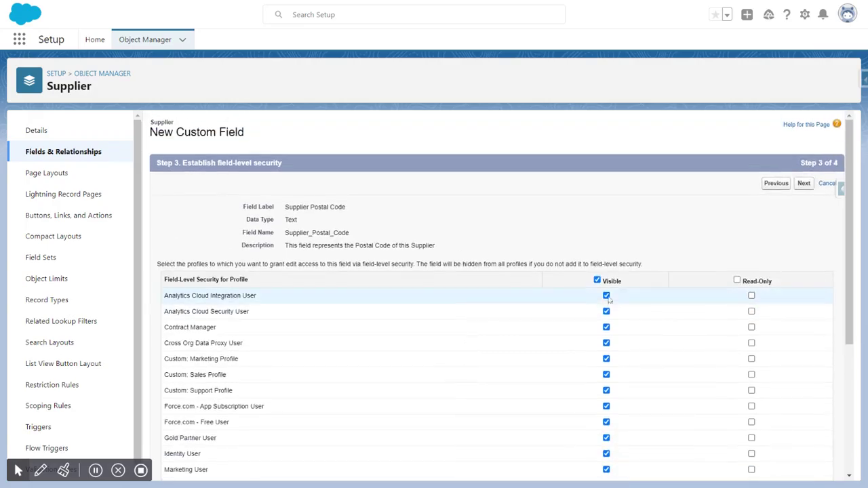
scroll(604, 305, "down", 1)
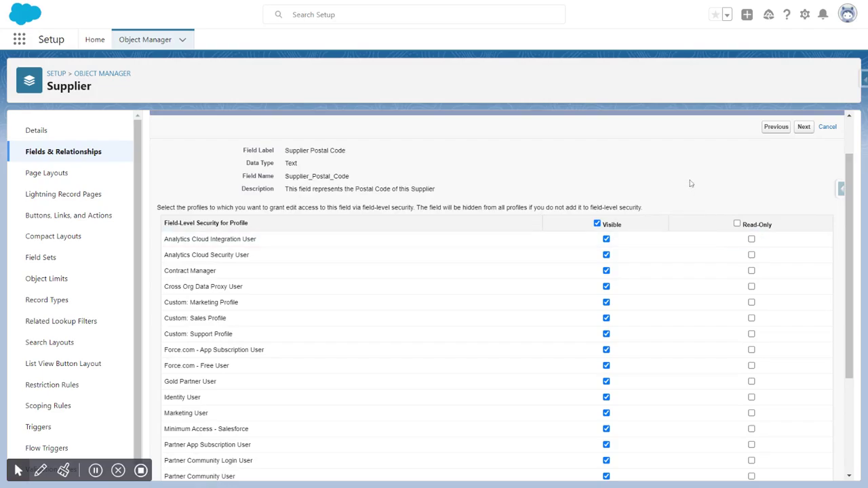
left_click(737, 224)
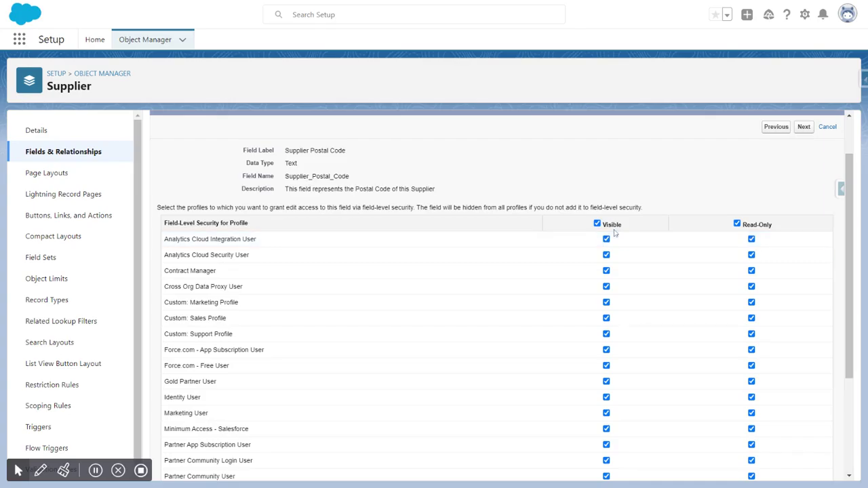
left_click(737, 224)
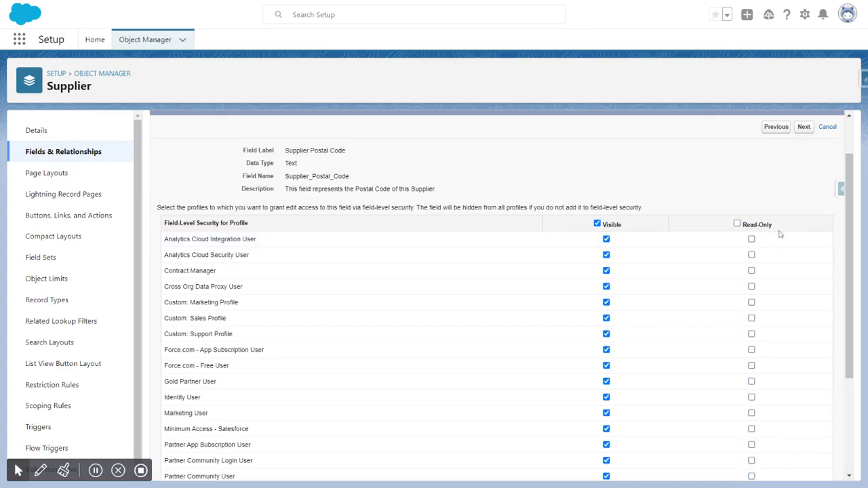
scroll(515, 271, "down", 3)
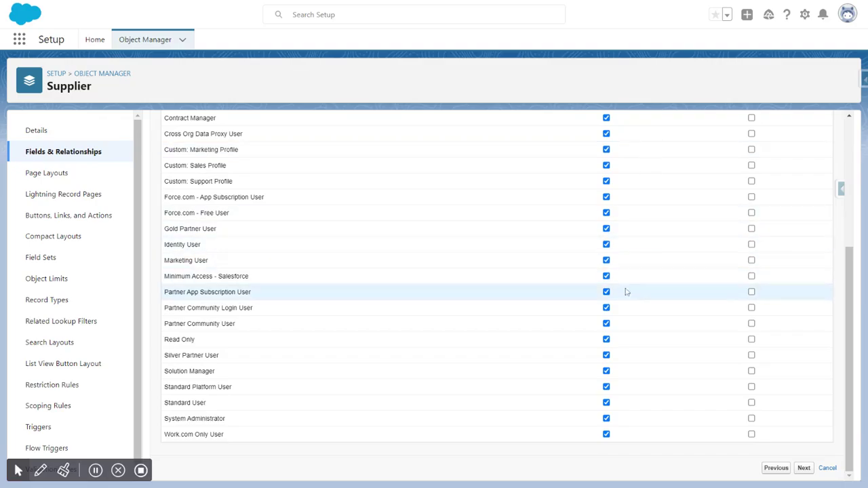
left_click(805, 469)
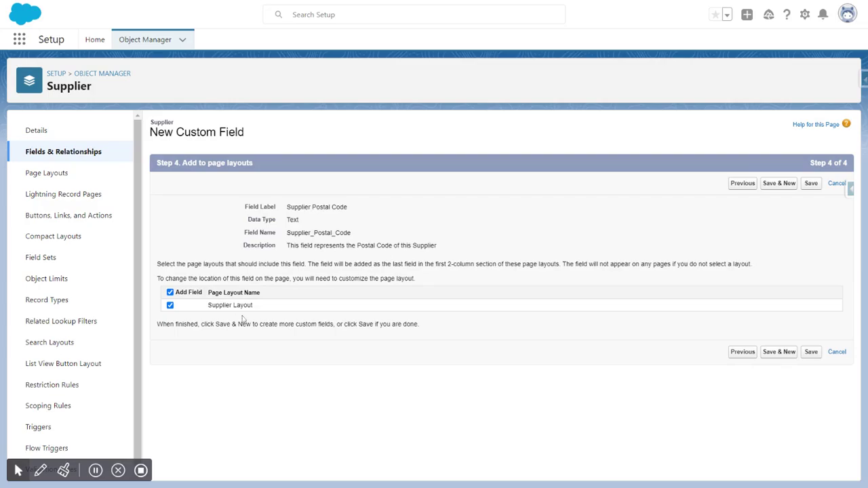
- Include the field on the Supplier Layout page layout and save the new custom field
left_click(170, 306)
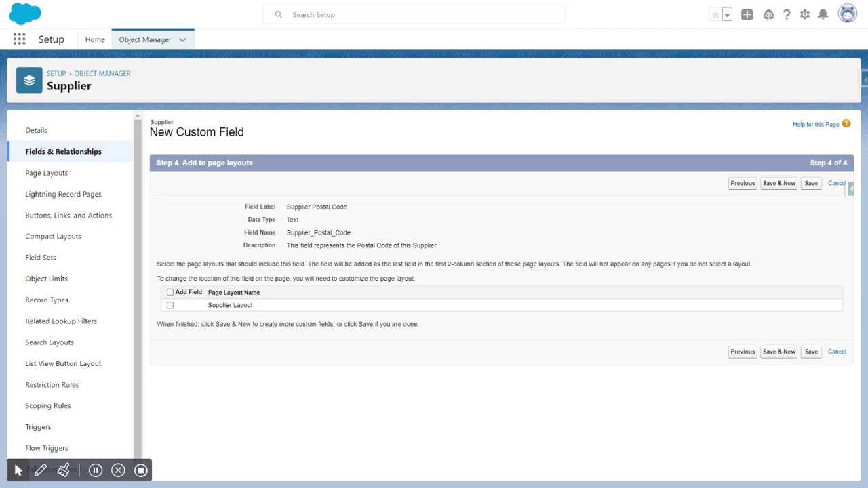
left_click(170, 306)
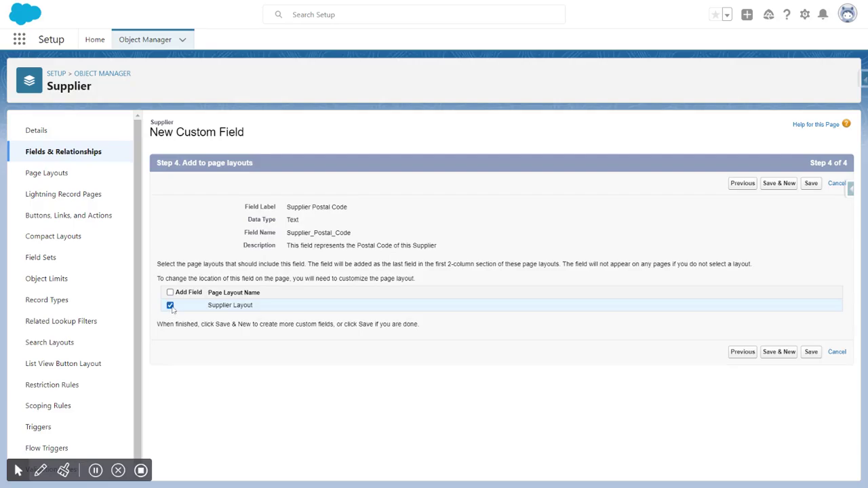
left_click(811, 184)
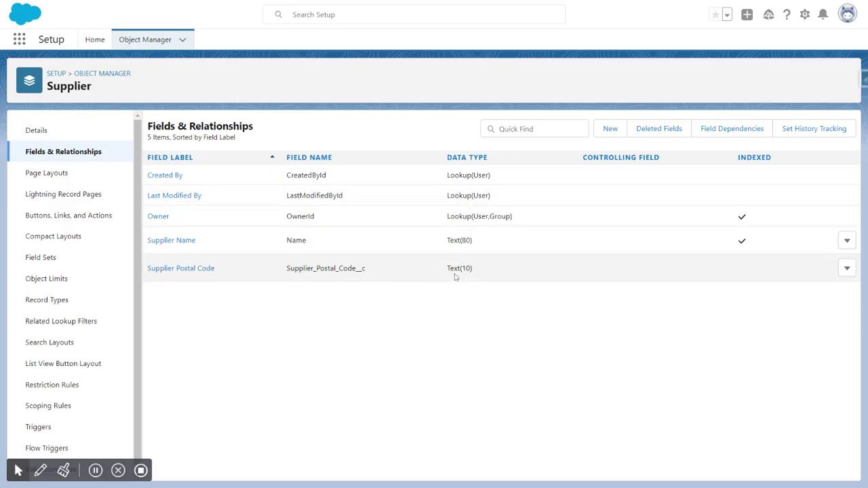
- Open the Supplier Postal Code field's definition for editing and save it
left_click(183, 269)
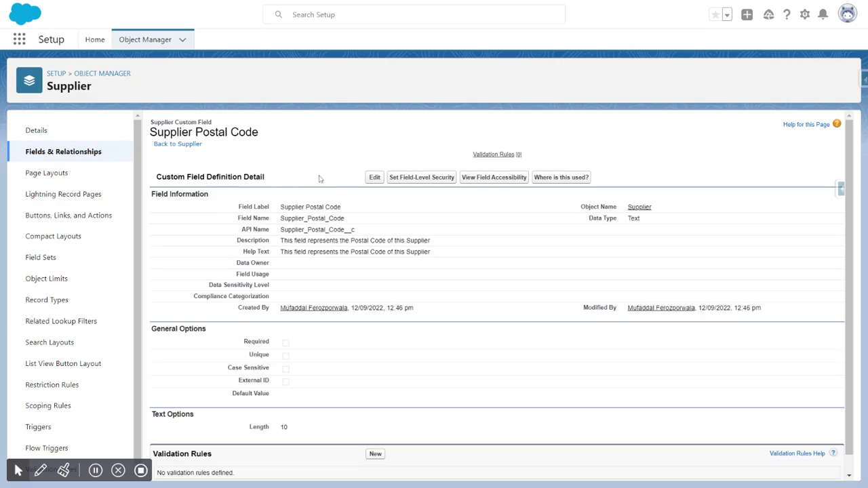
left_click(374, 177)
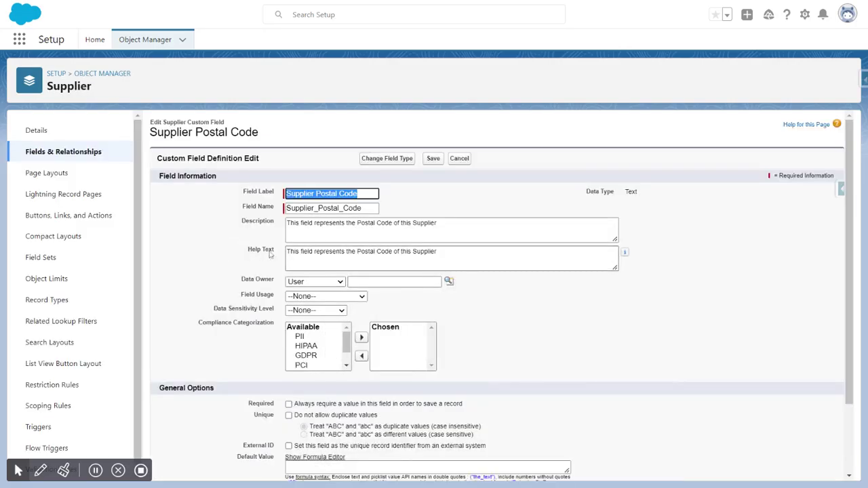
left_click(440, 224)
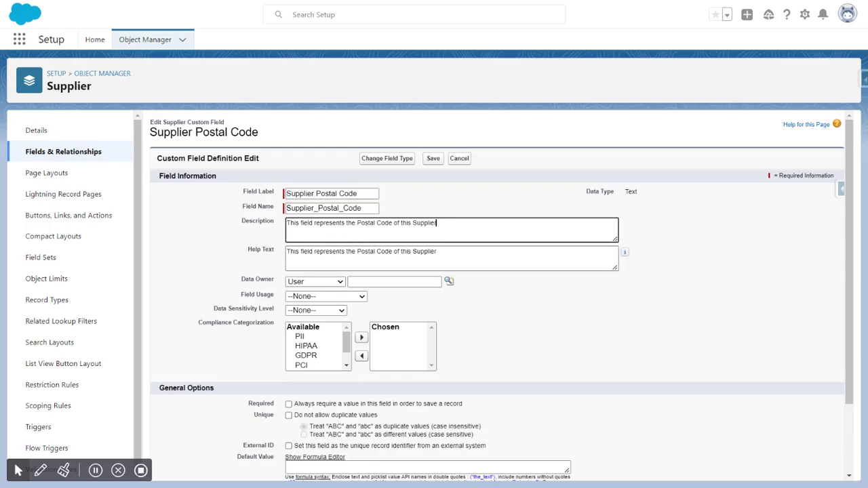
left_click(433, 159)
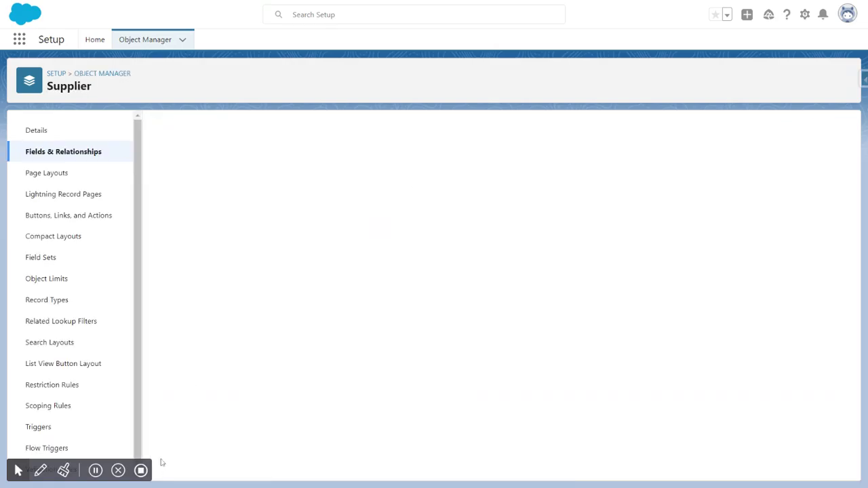